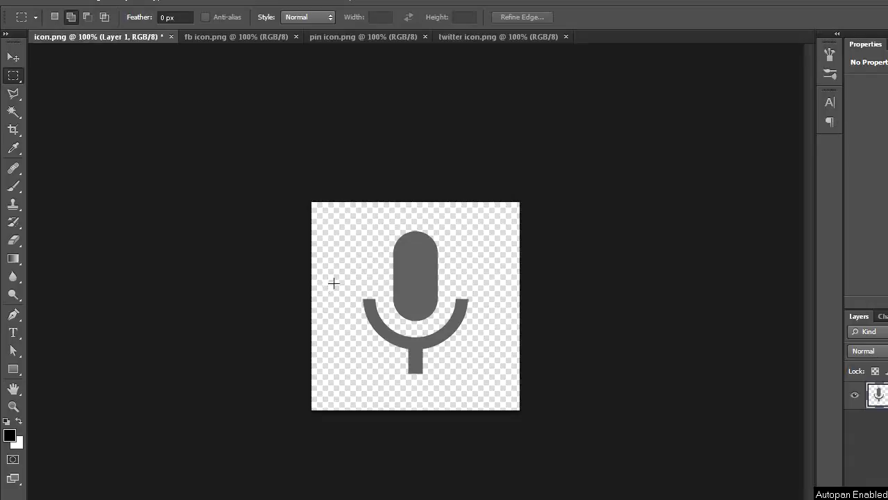
Enable Color Overlay in the microphone layer's Blending Options
left_click(771, 467)
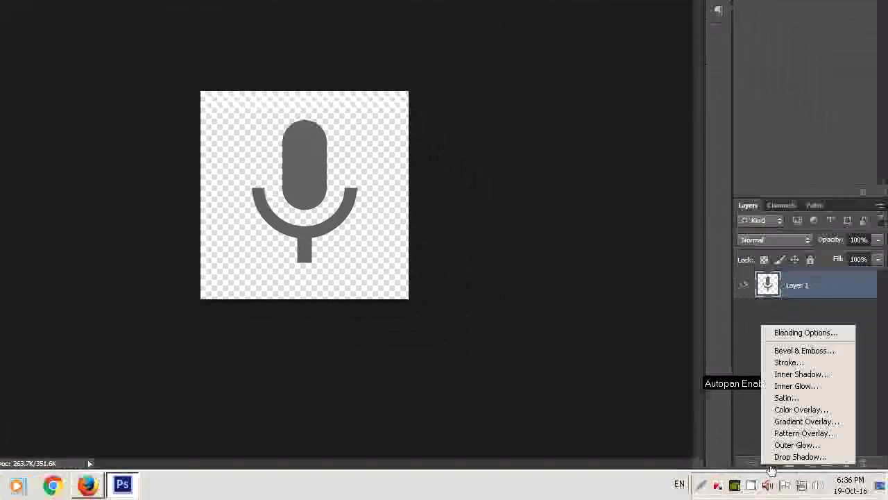
left_click(826, 335)
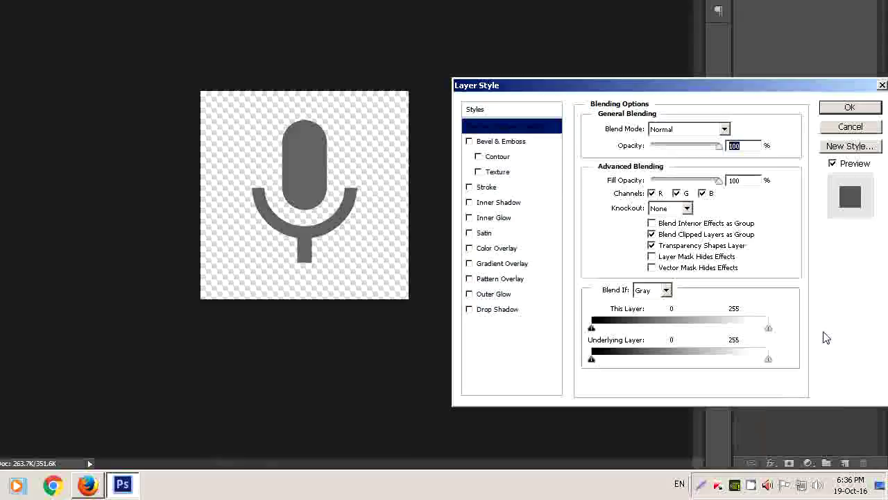
left_click(496, 249)
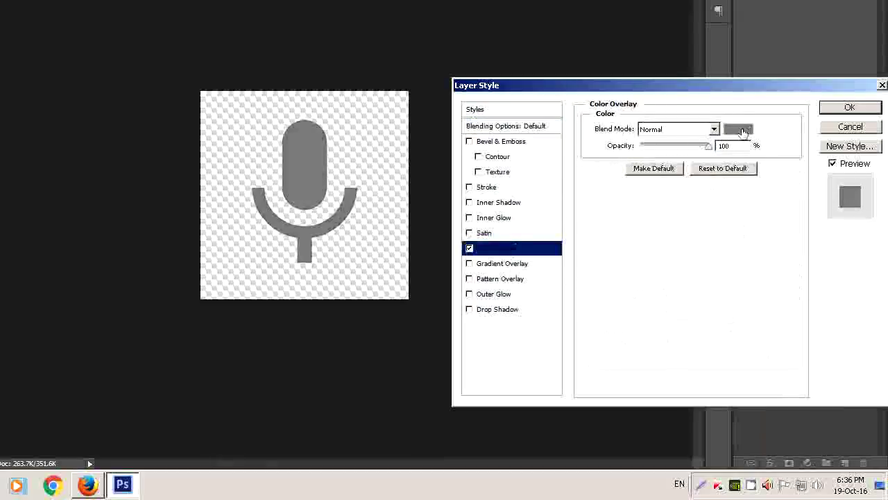
Choose a deep blue as the overlay colour in the Color Picker
left_click(741, 130)
left_click(545, 170)
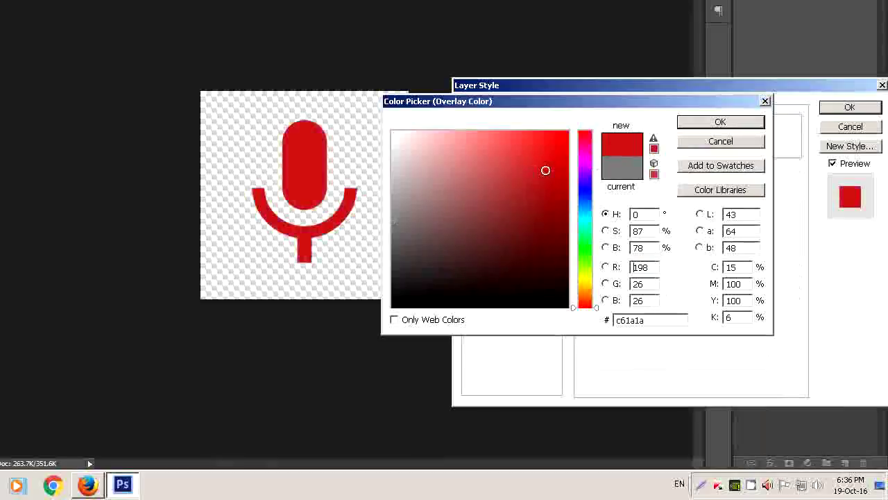
left_click(558, 236)
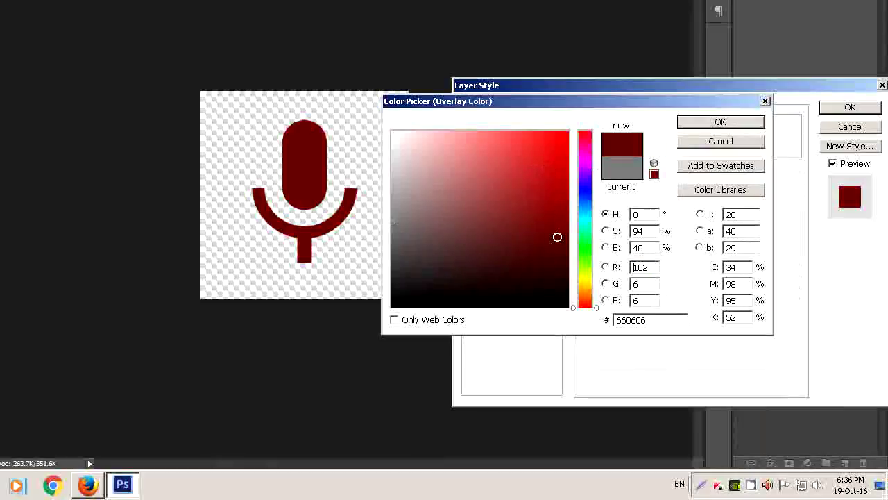
left_click(587, 247)
left_click(587, 197)
left_click(555, 173)
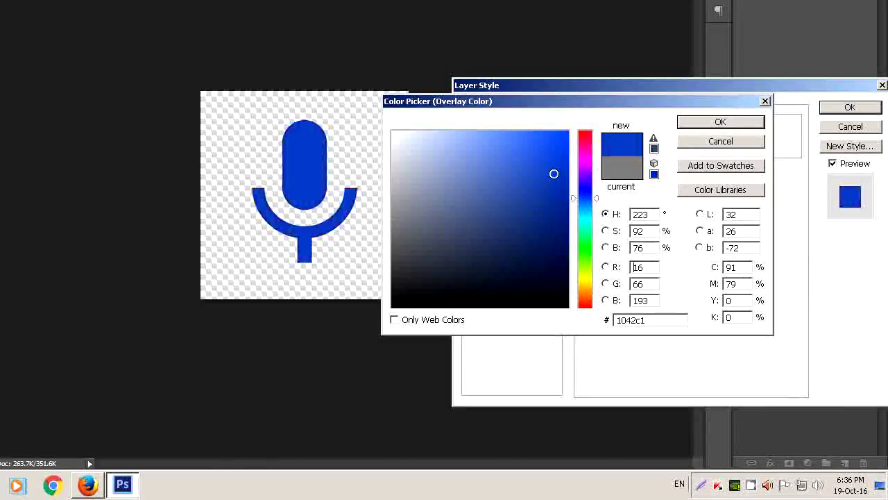
left_click(540, 208)
left_click(702, 123)
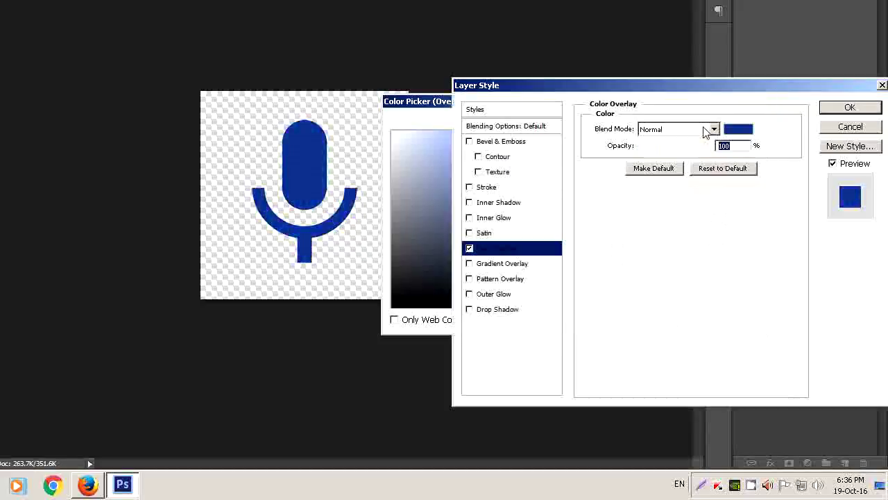
After trying Multiply and Lighten, set the blue overlay to Overlay blend mode and apply it
left_click(714, 129)
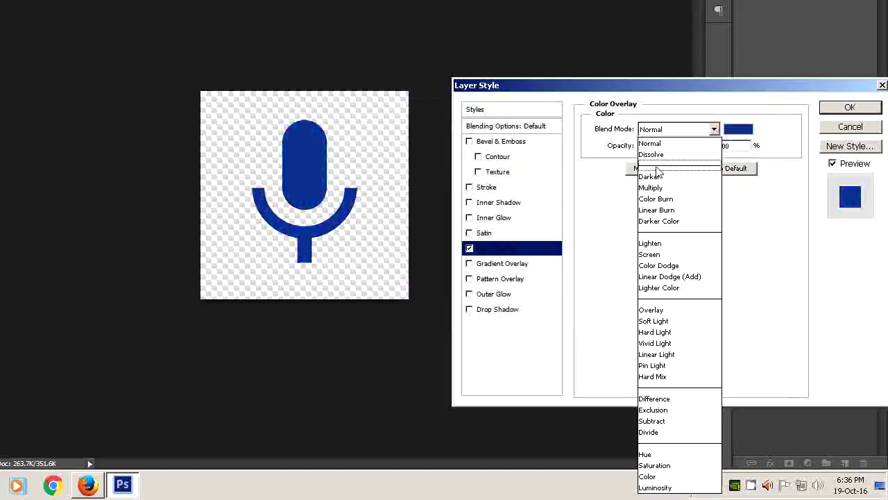
left_click(658, 190)
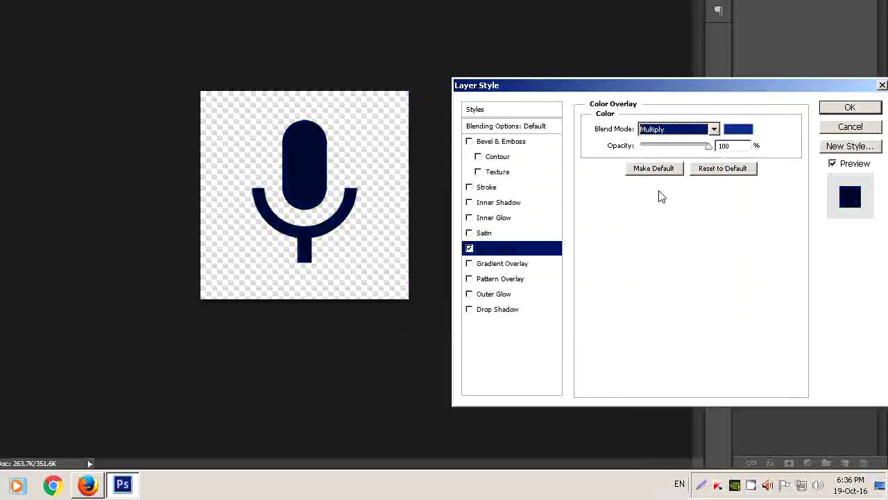
left_click(714, 129)
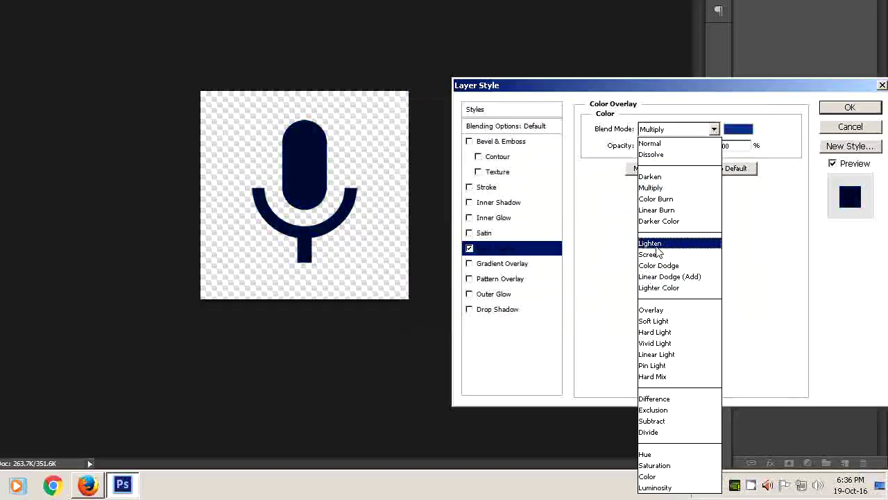
left_click(653, 243)
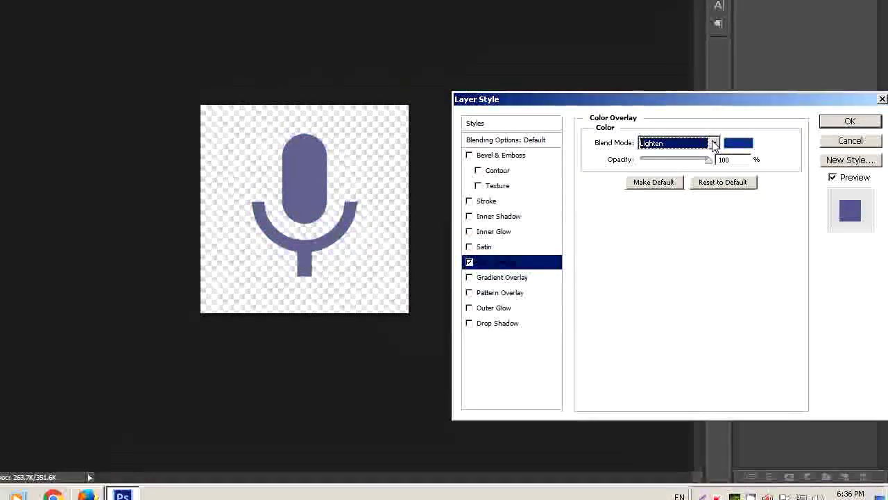
left_click(714, 129)
left_click(661, 325)
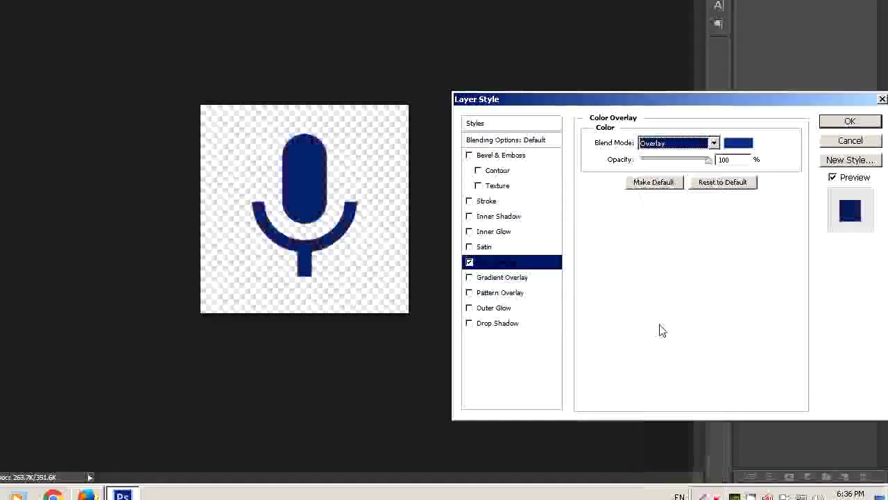
left_click(849, 134)
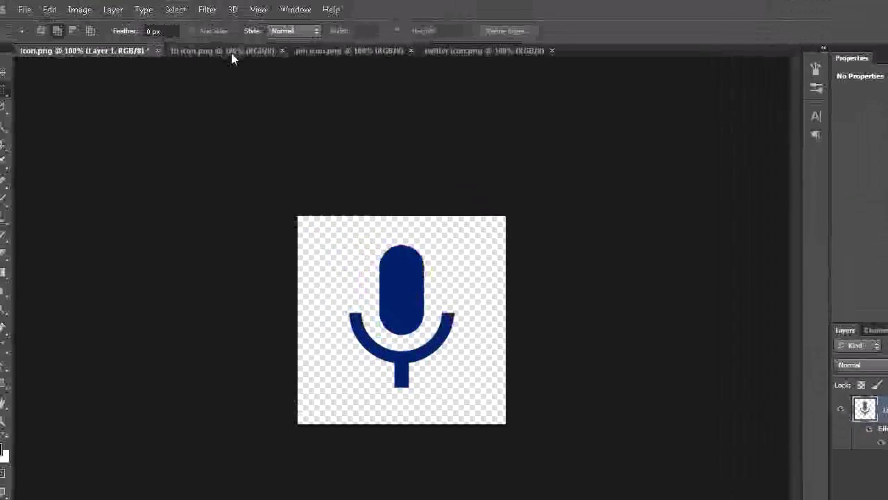
On fb icon.png, select the blue square via Color Range with Fuzziness 182
left_click(231, 53)
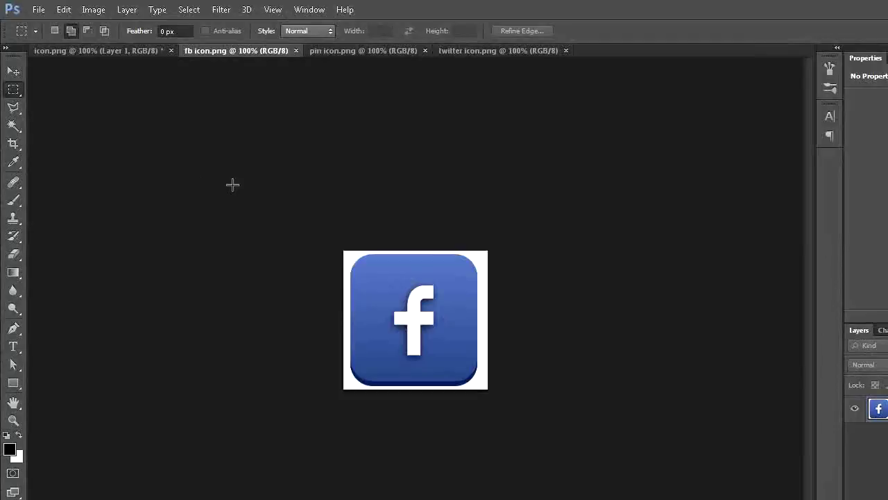
left_click(190, 10)
left_click(216, 121)
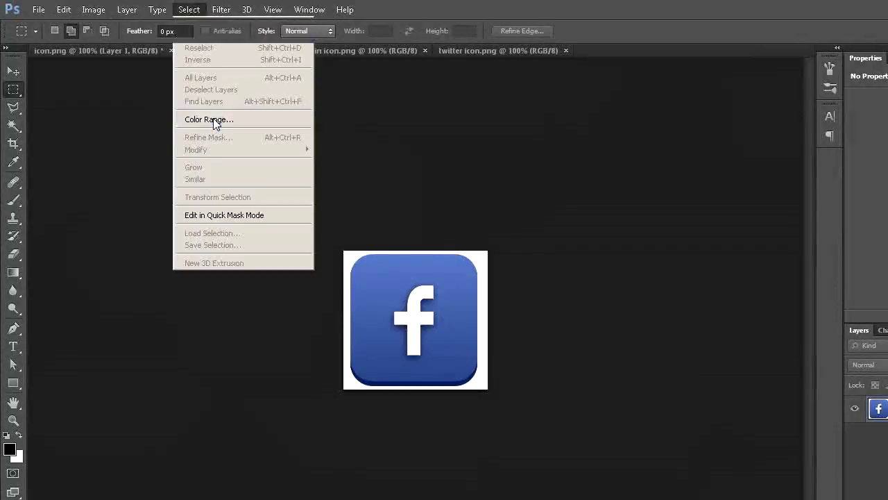
left_click(381, 272)
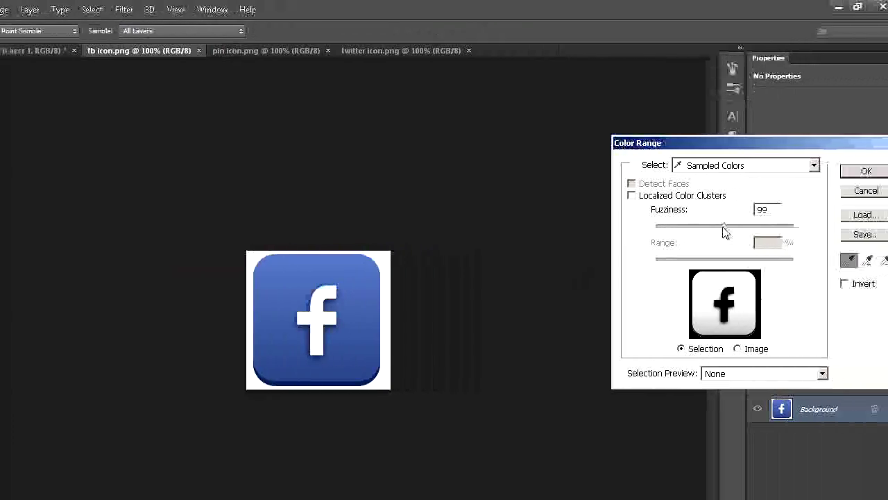
left_click_drag(709, 226, 767, 223)
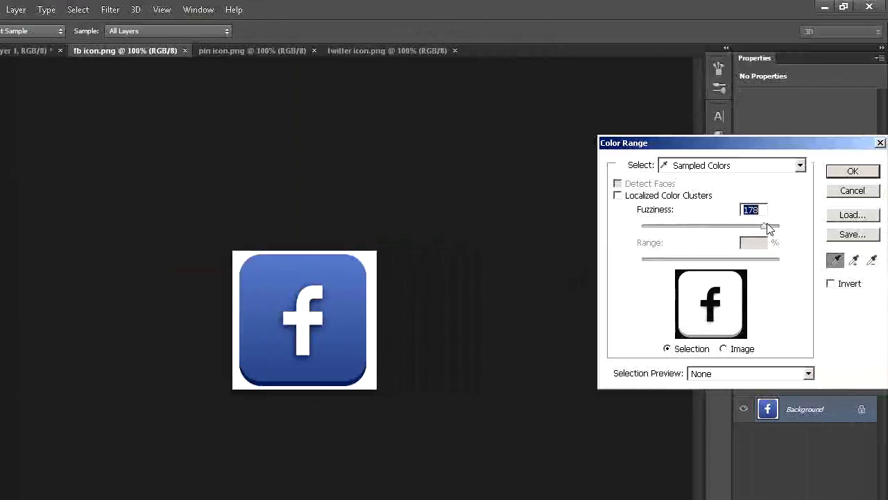
left_click(864, 172)
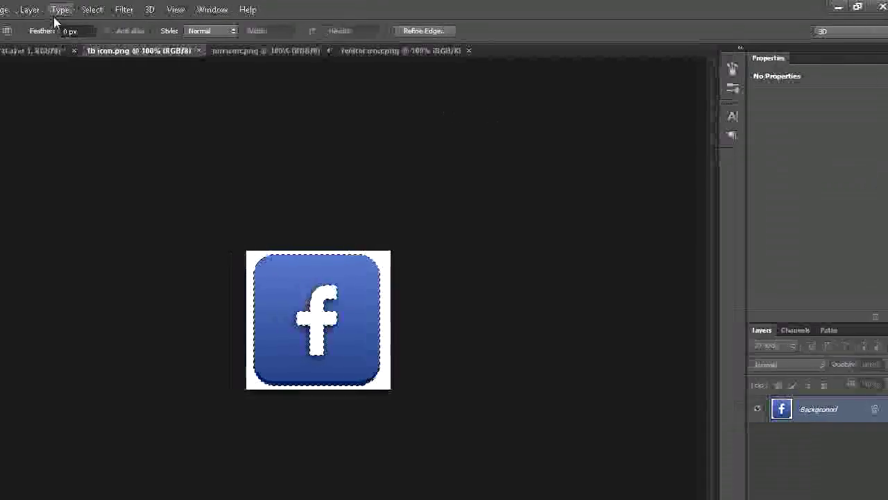
Apply Hue/Saturation with Hue +51 and Lightness -3 for a muted purple, then deselect
left_click(94, 10)
mouse_move(110, 43)
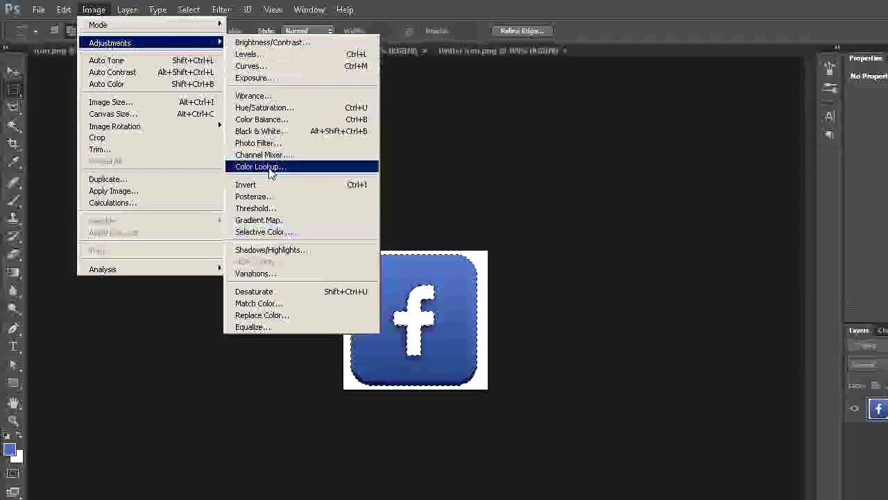
left_click(277, 110)
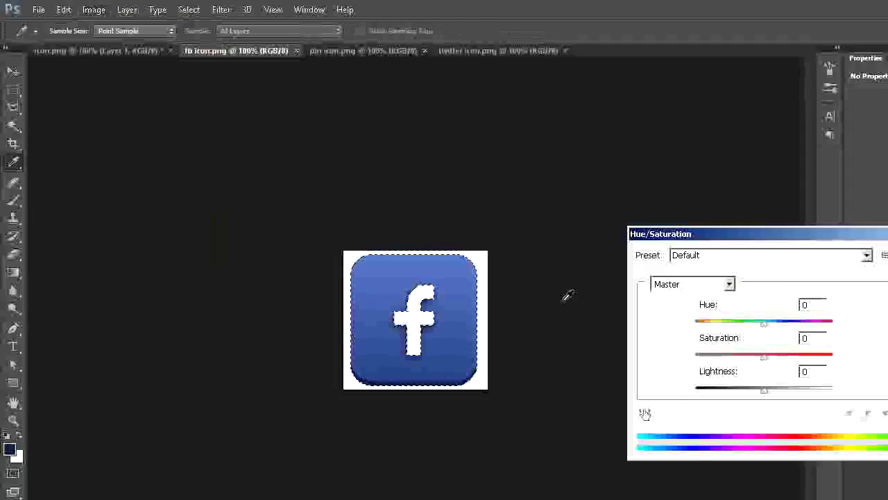
left_click_drag(654, 324, 685, 323)
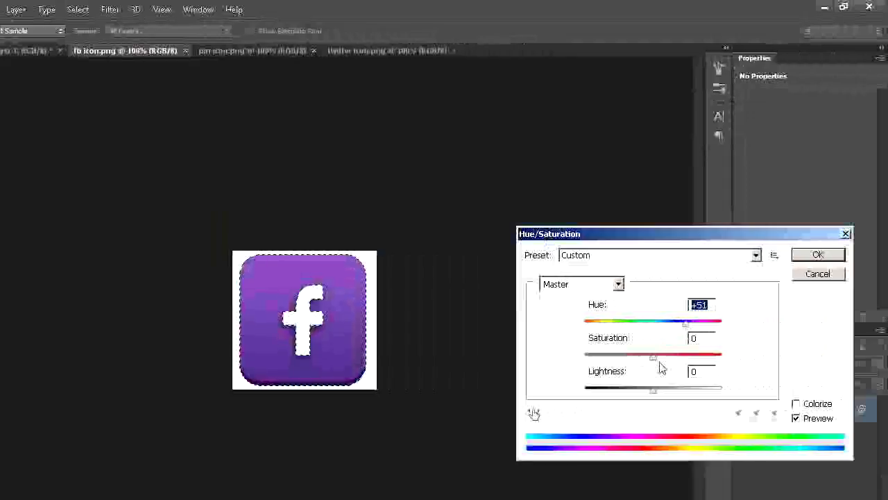
mouse_move(654, 356)
left_mouse_down()
mouse_move(693, 358)
mouse_move(635, 367)
mouse_move(676, 358)
mouse_move(655, 365)
left_mouse_up()
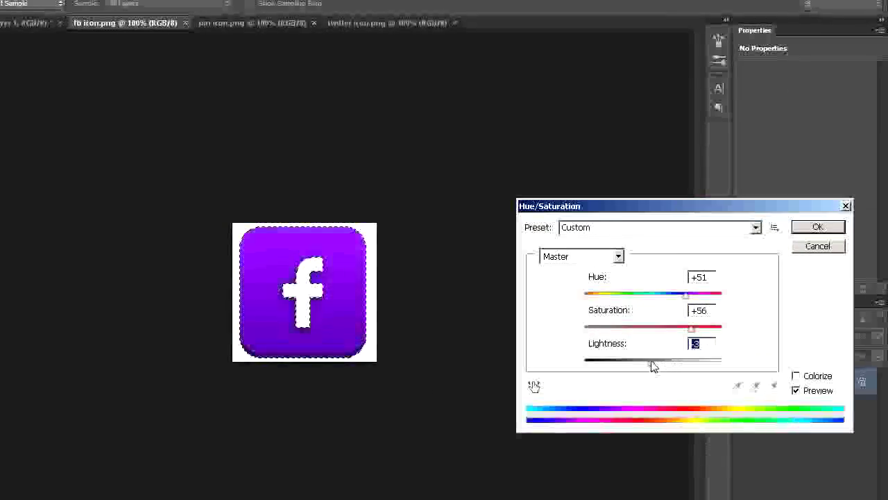
left_click(693, 332)
left_click_drag(692, 331, 652, 331)
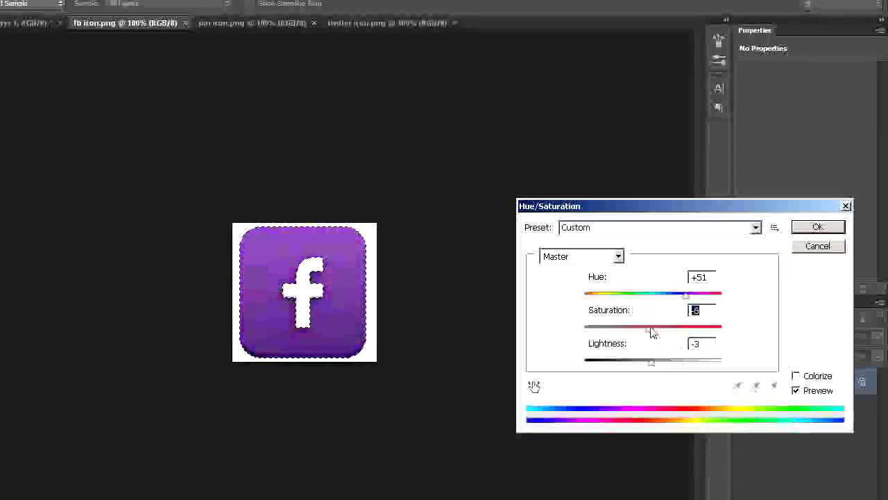
left_click(816, 229)
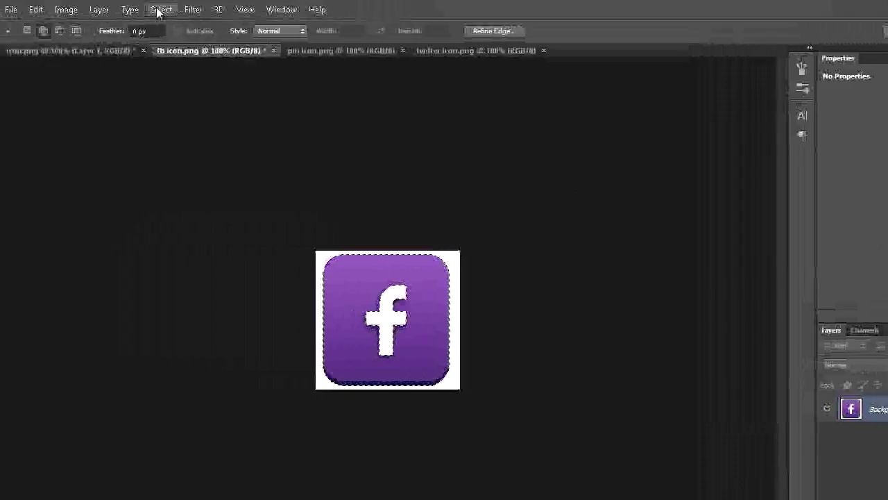
left_click(189, 9)
left_click(198, 36)
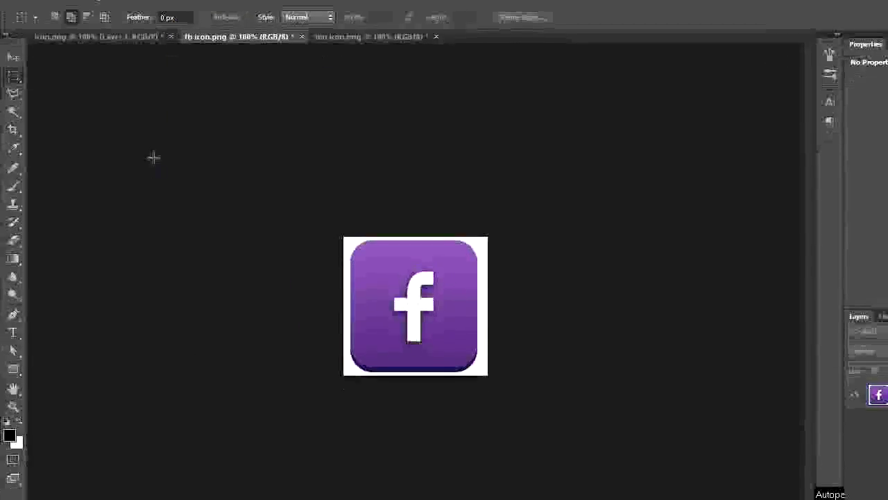
On pin icon.png, make a Color Range selection sampled from the white P at Fuzziness 200
left_click(354, 53)
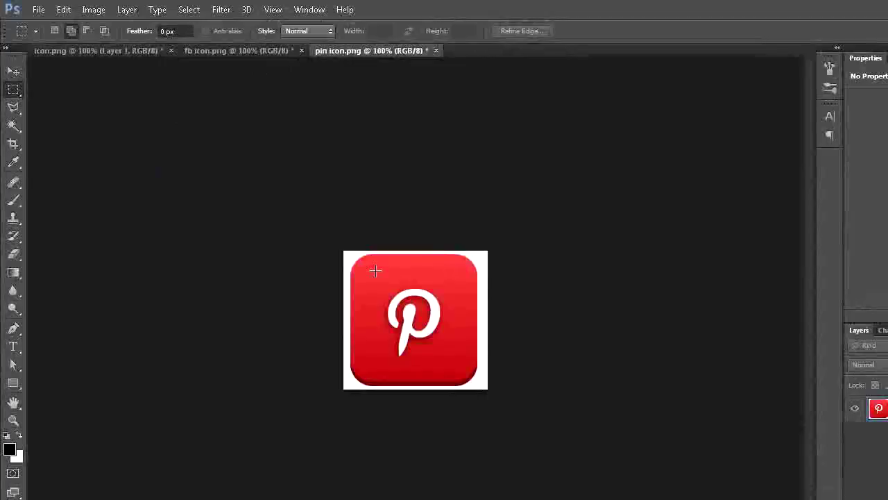
left_click(187, 10)
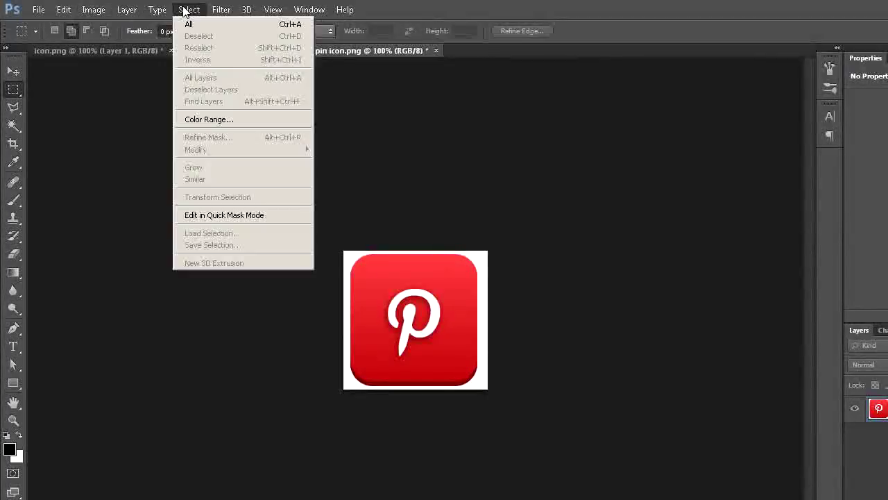
left_click(240, 120)
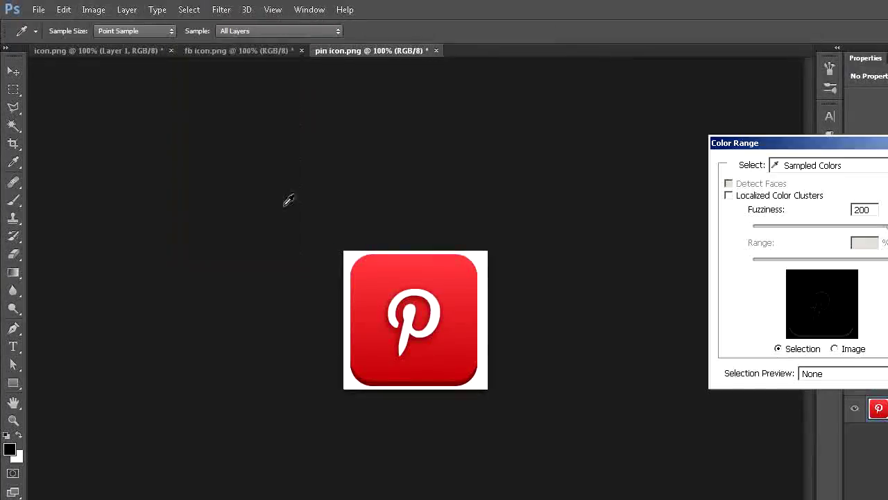
left_click(408, 294)
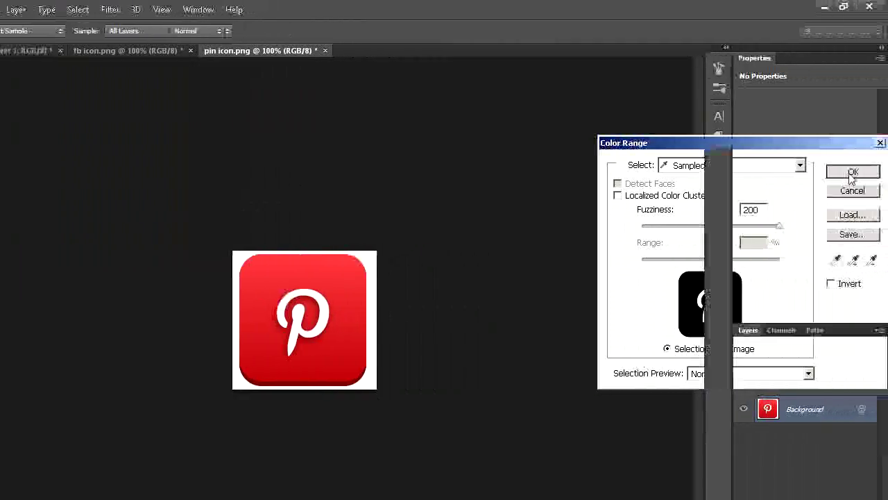
left_click(853, 172)
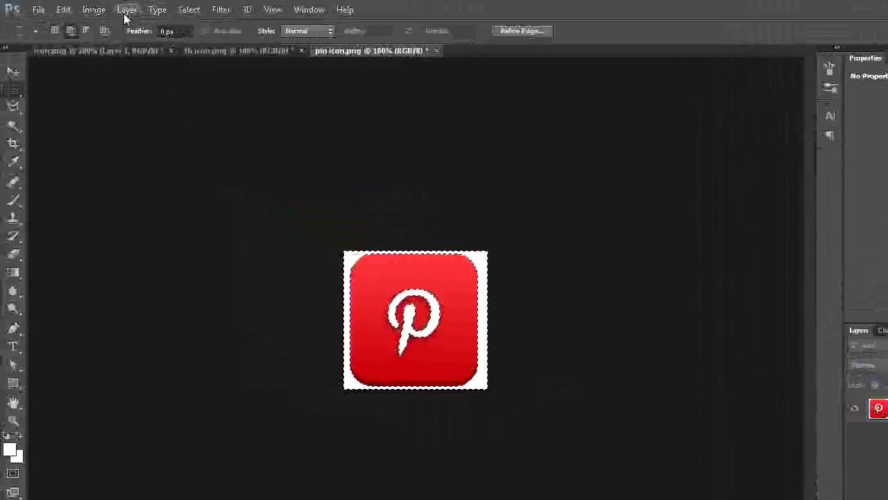
left_click(94, 10)
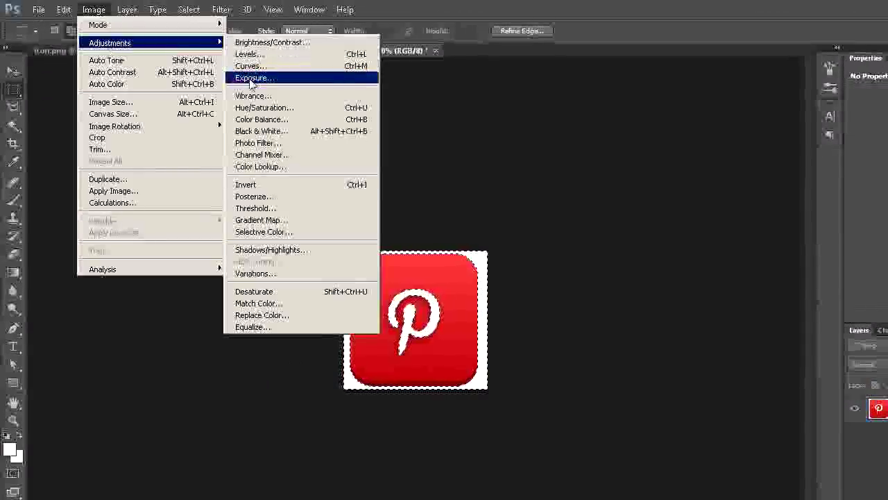
left_click(263, 107)
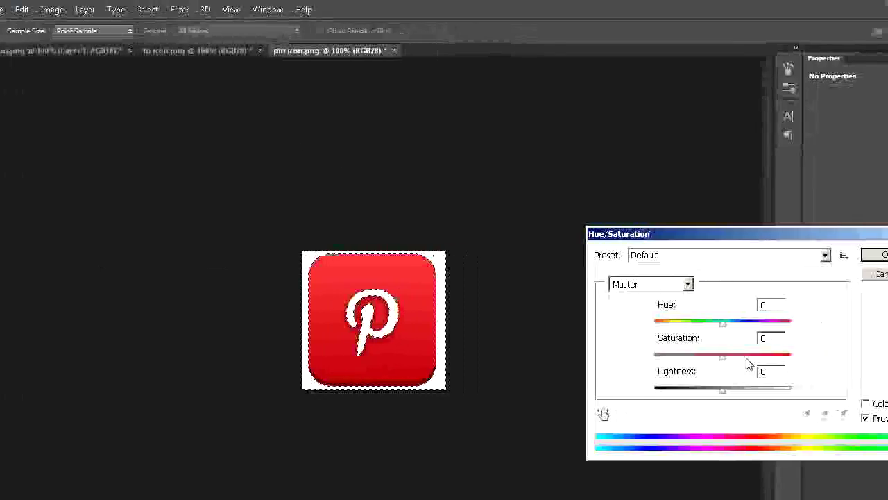
left_click_drag(723, 323, 697, 323)
left_click_drag(628, 323, 670, 324)
mouse_move(653, 356)
left_mouse_down()
mouse_move(691, 356)
mouse_move(625, 357)
left_mouse_up()
mouse_move(653, 391)
left_mouse_down()
mouse_move(635, 396)
mouse_move(670, 359)
left_mouse_up()
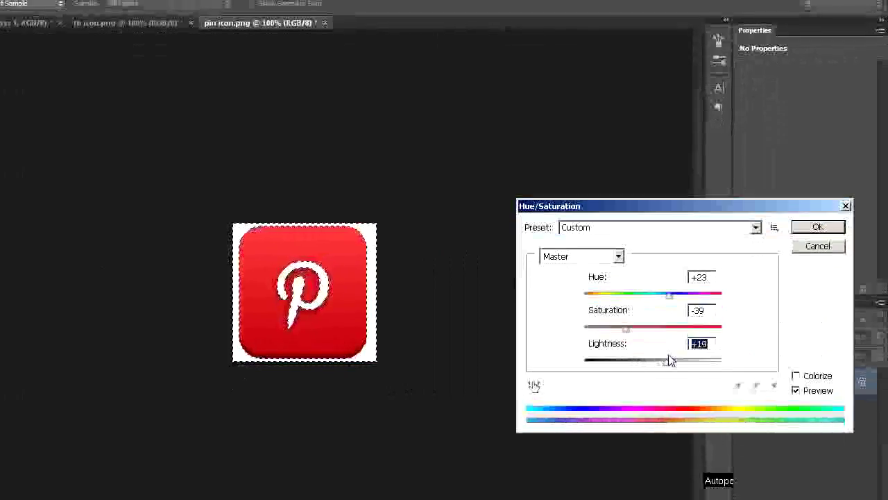
left_click(817, 245)
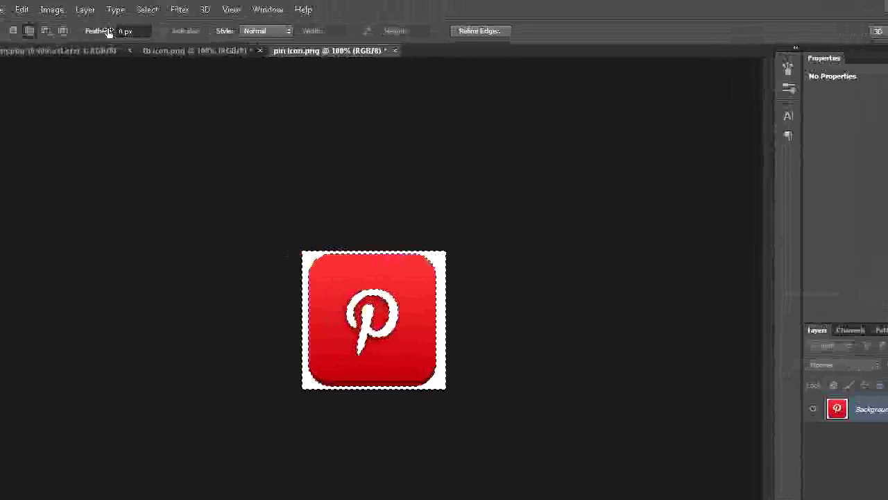
Copy the selection to a new layer with Layer Via Copy, checking it by toggling the Background
left_click(127, 9)
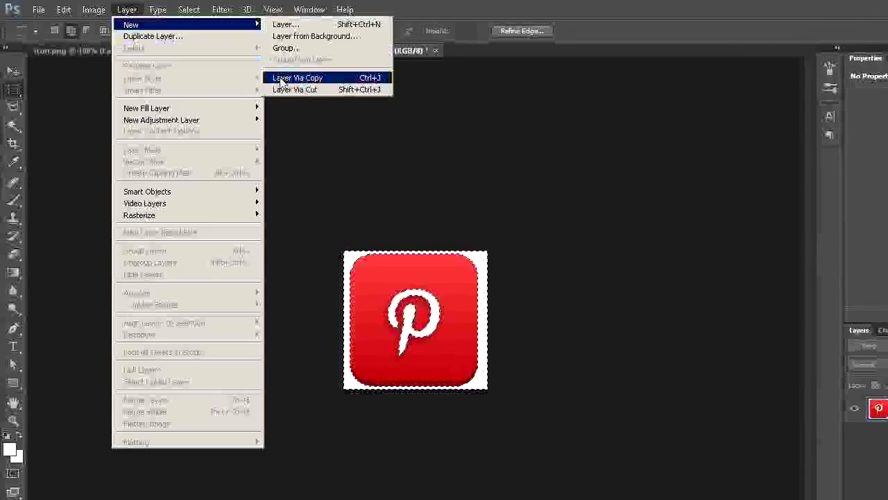
left_click(281, 79)
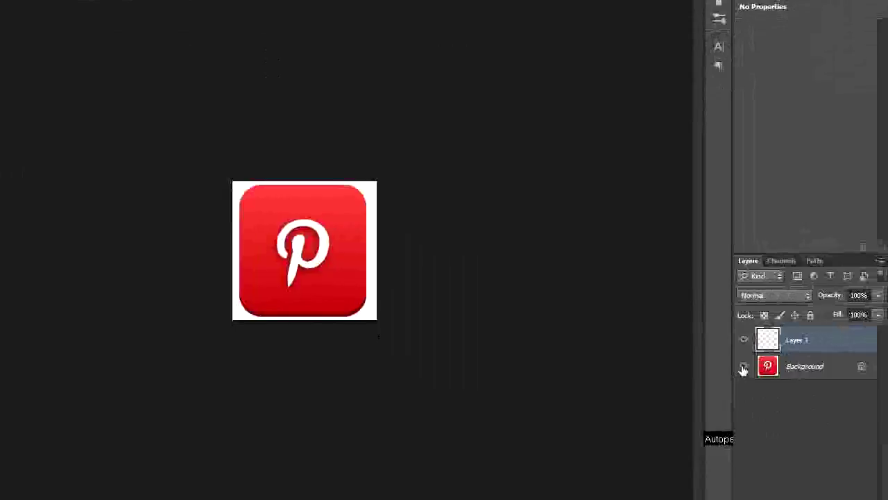
left_click(743, 366)
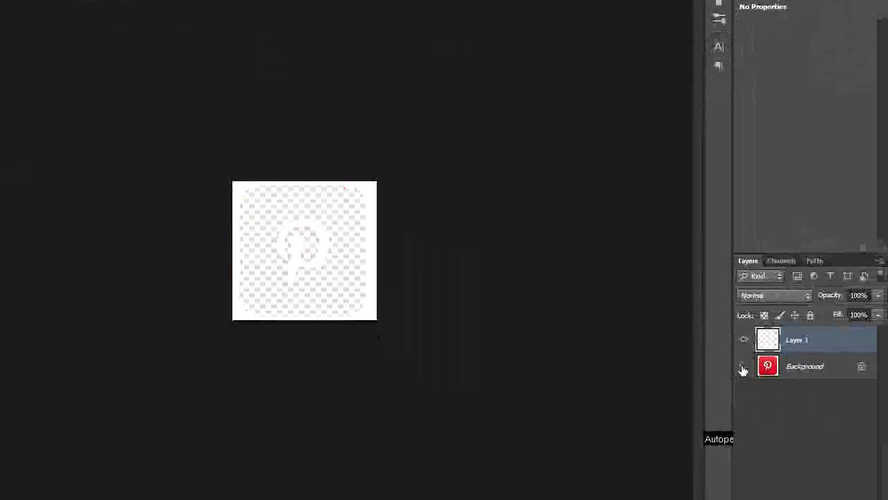
left_click(743, 366)
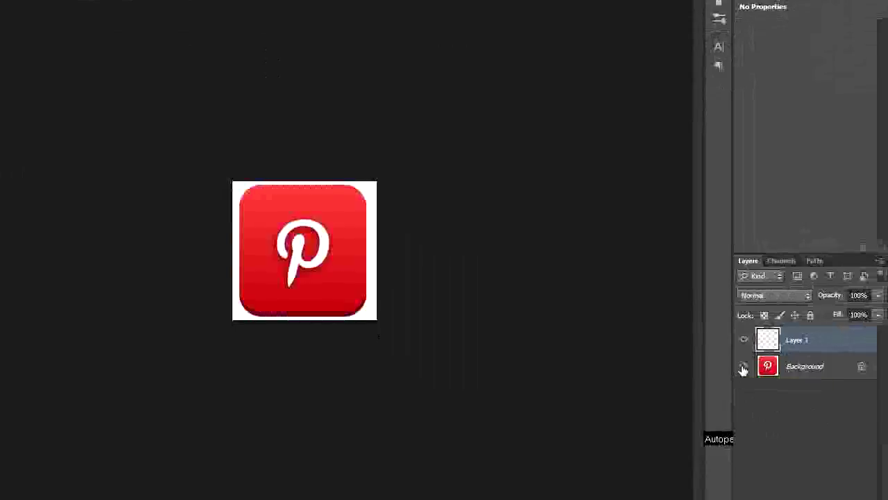
Add a Color Overlay to the new layer in a bright blue, #2010f7
left_click(770, 464)
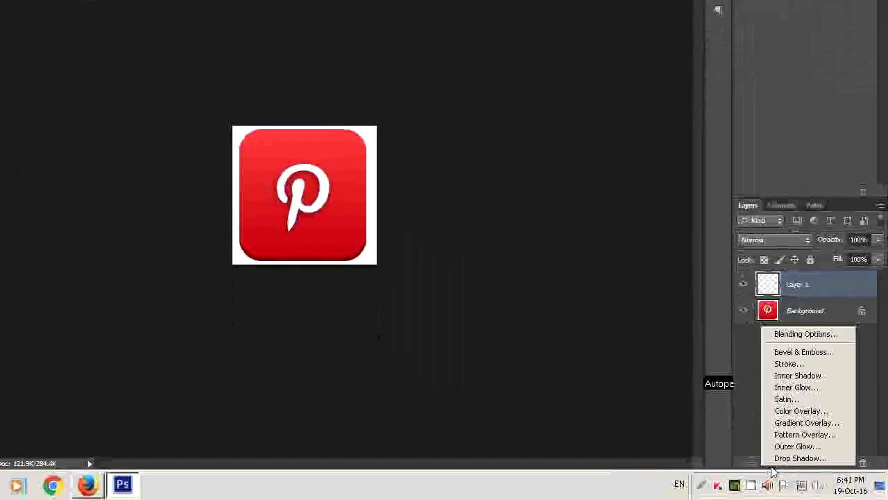
left_click(793, 336)
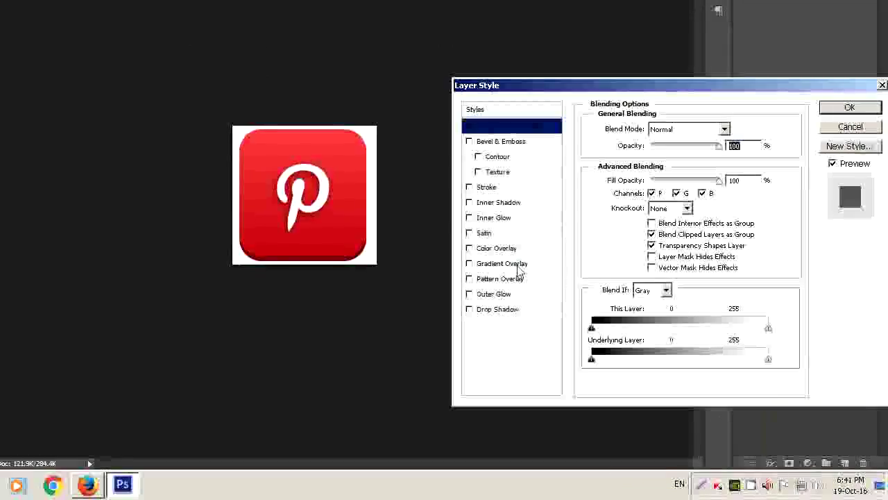
left_click(501, 249)
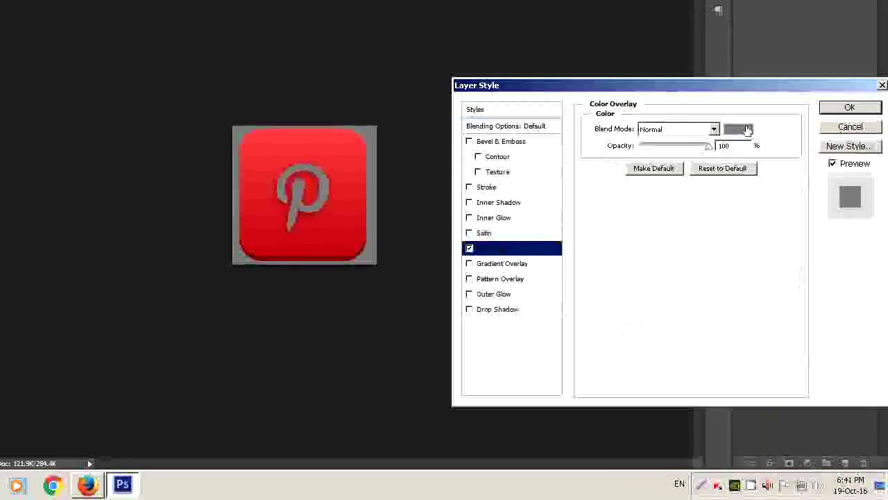
left_click(740, 130)
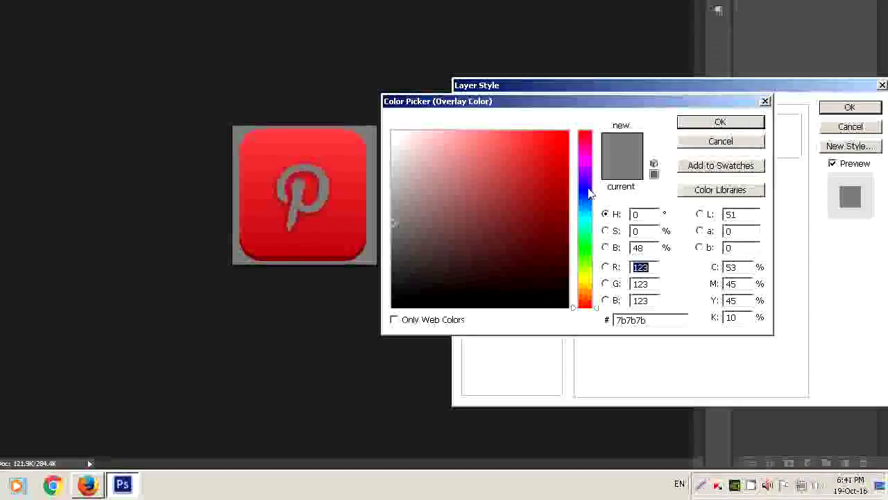
left_click(588, 189)
left_click(526, 192)
left_click(474, 172)
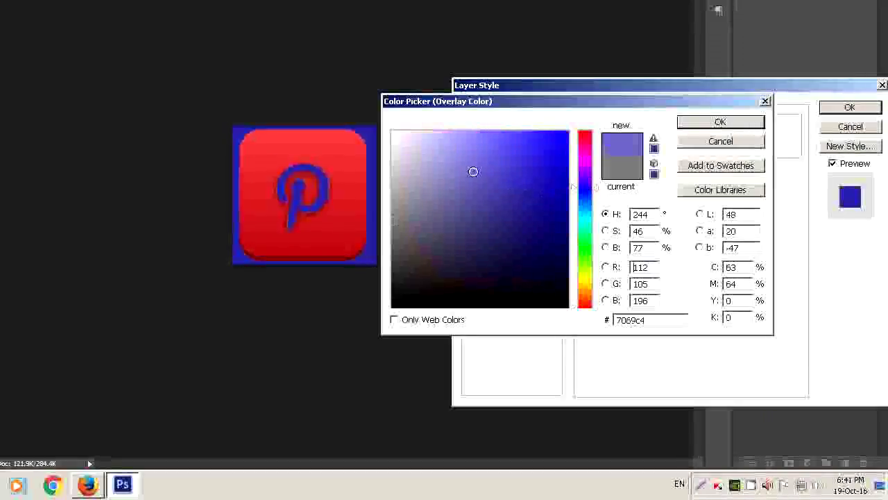
left_click(512, 252)
left_click(551, 245)
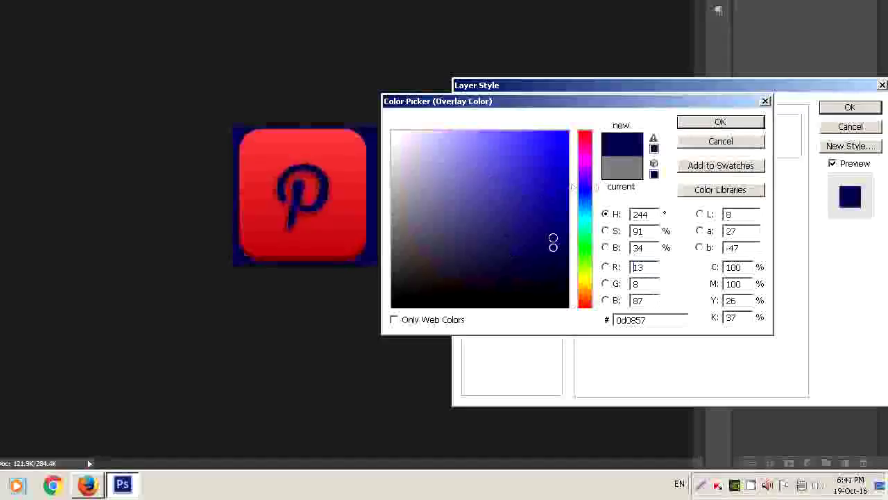
left_click(558, 177)
left_click(558, 136)
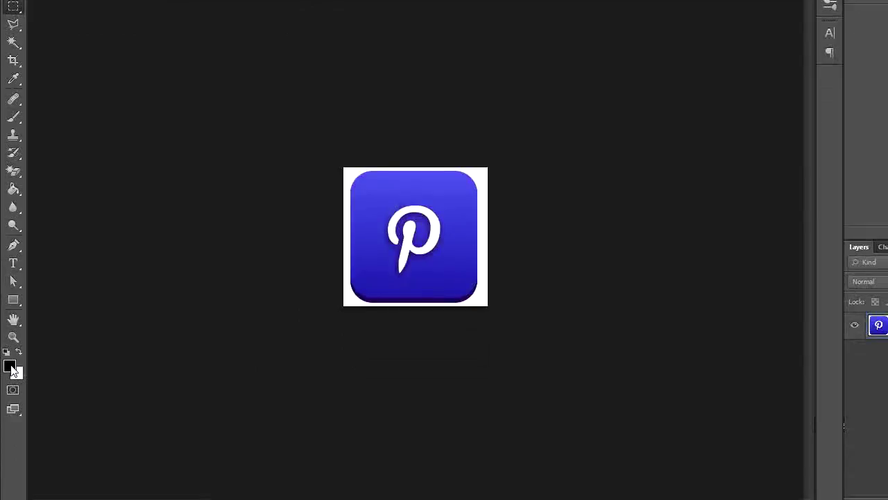
Set the foreground colour to red
left_click(11, 368)
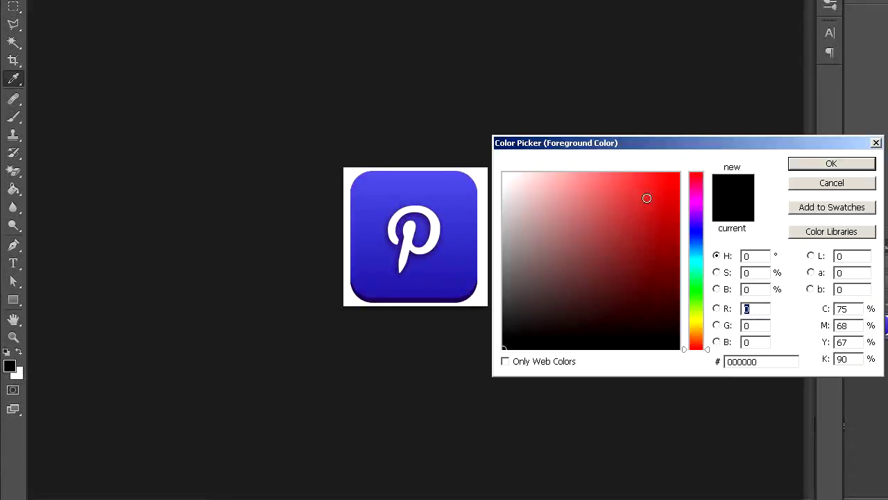
left_click(646, 198)
left_click(825, 163)
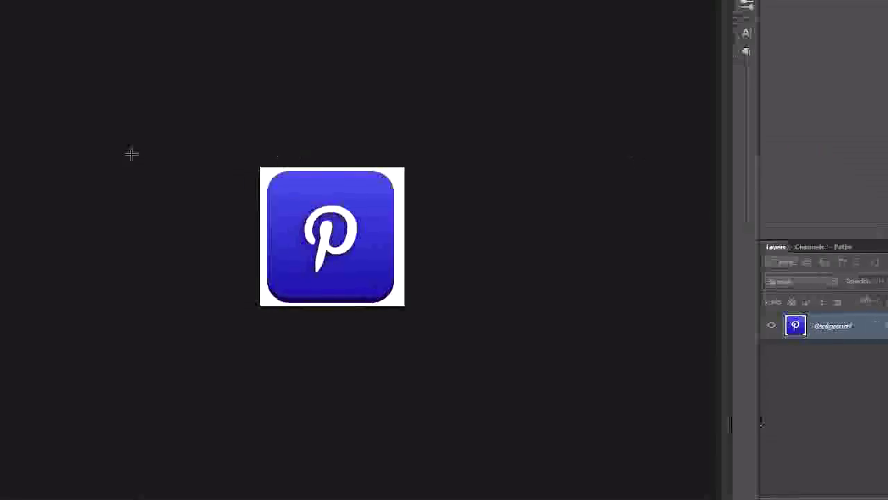
Test Paint Bucket red fills on the P, background and icon body, undoing each one
right_click(16, 190)
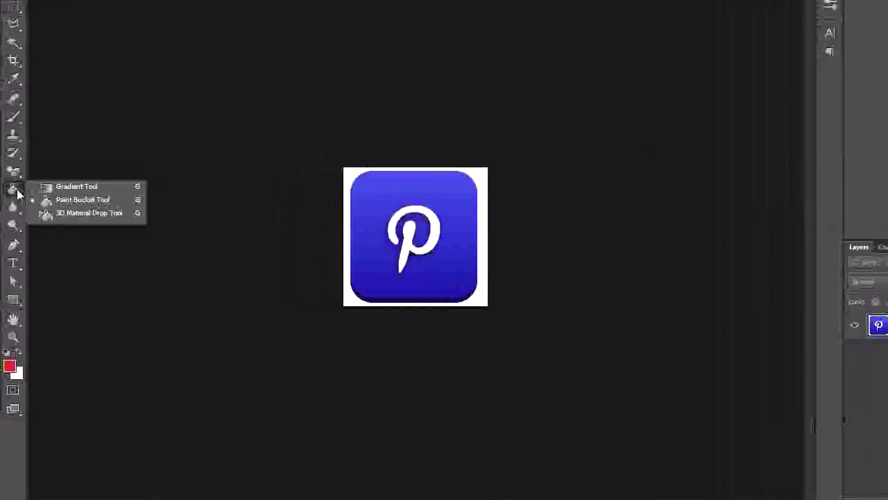
left_click(72, 202)
left_click(415, 253)
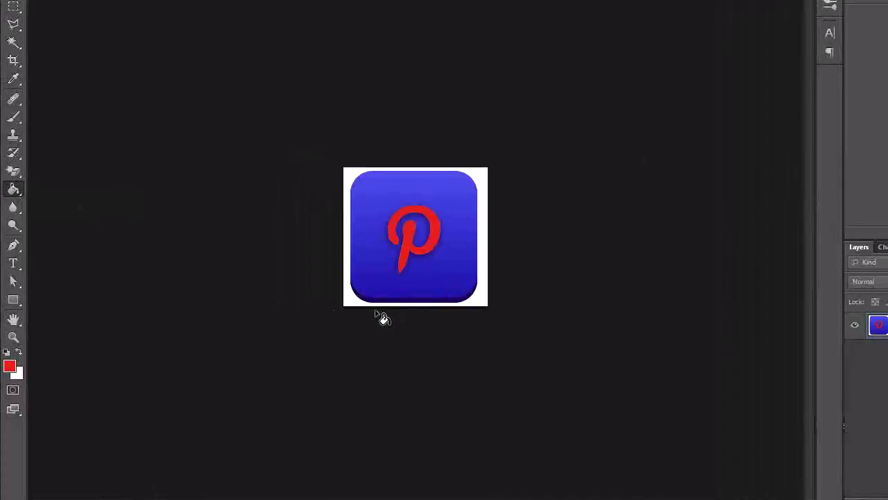
left_click(346, 304)
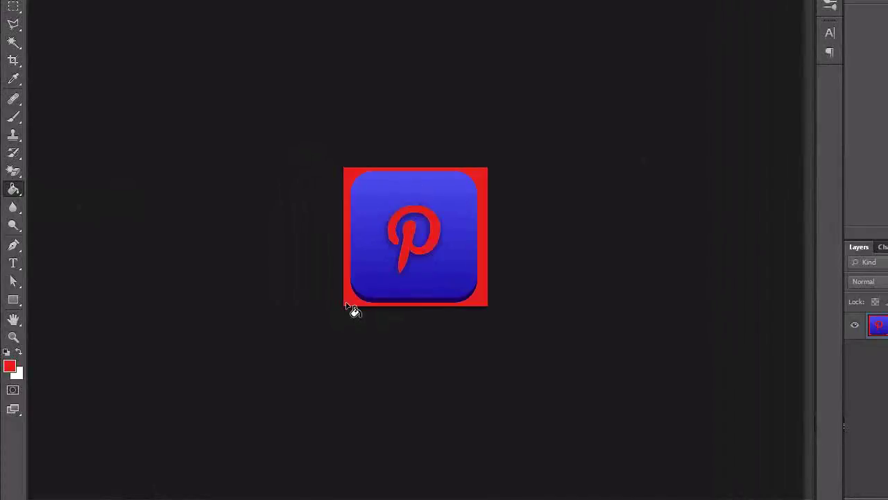
key("ctrl+z")
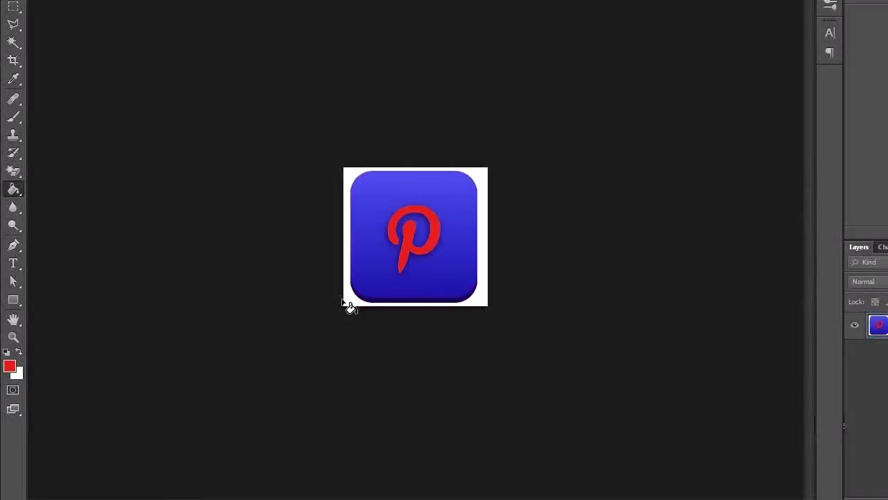
key("ctrl+z")
left_click(378, 272)
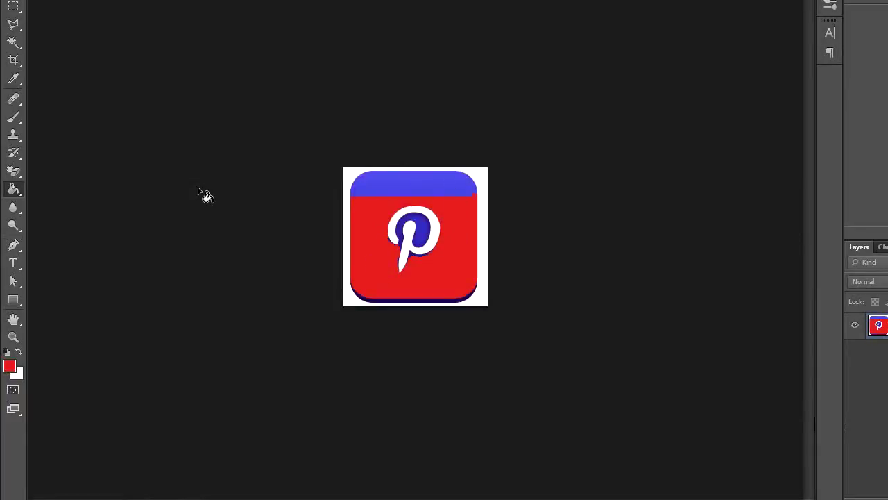
key("ctrl+z")
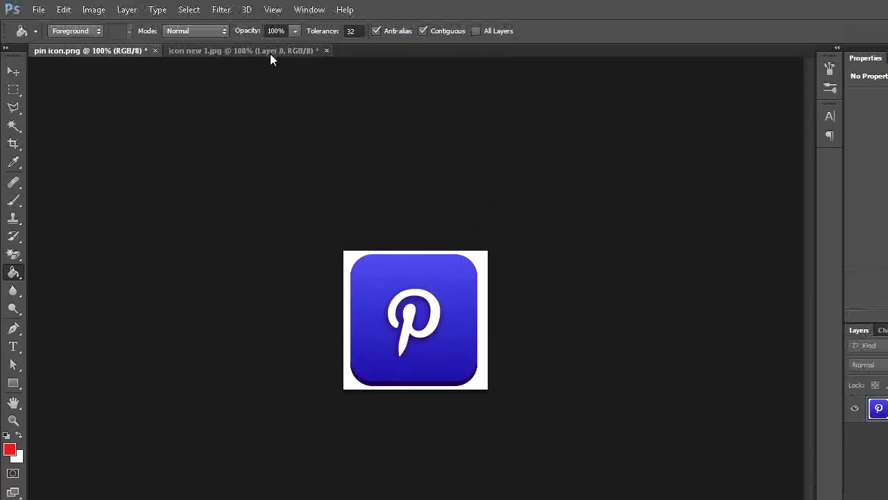
On icon new 1.jpg, set the foreground to magenta and bucket-fill the microphone capsule, arc and stem
left_click(270, 56)
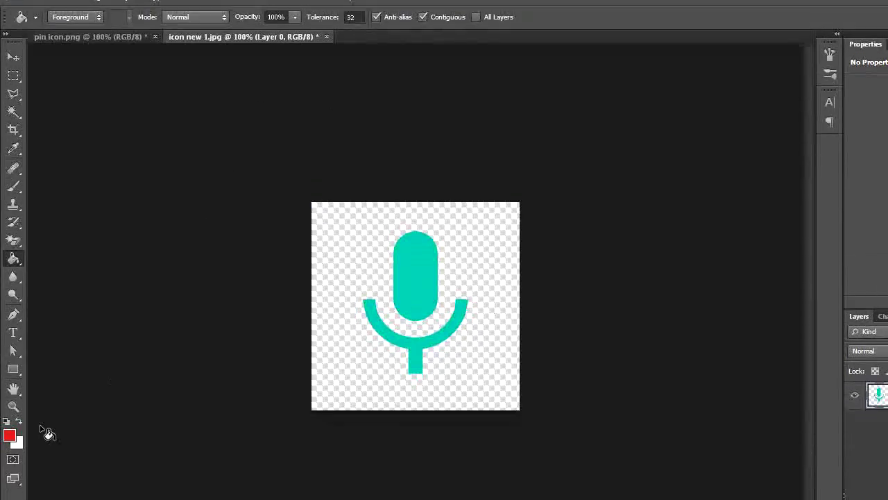
left_click(10, 449)
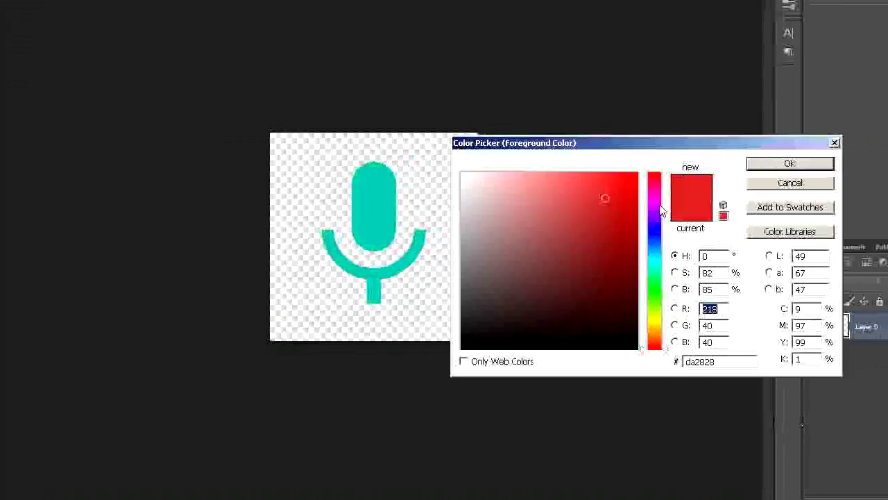
left_click(659, 202)
left_click(764, 163)
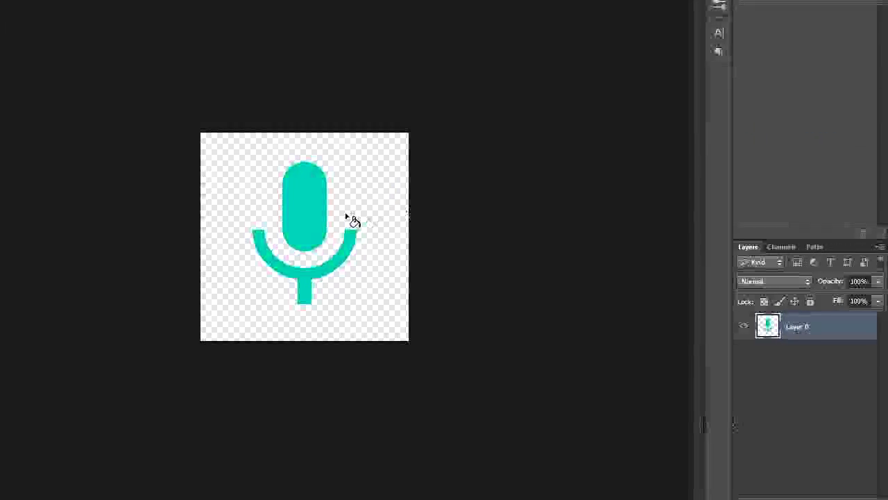
left_click(305, 215)
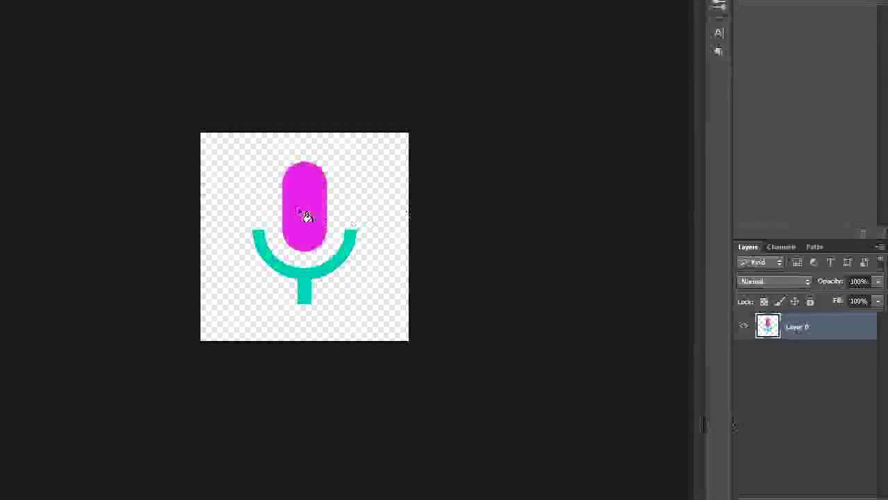
left_click(306, 288)
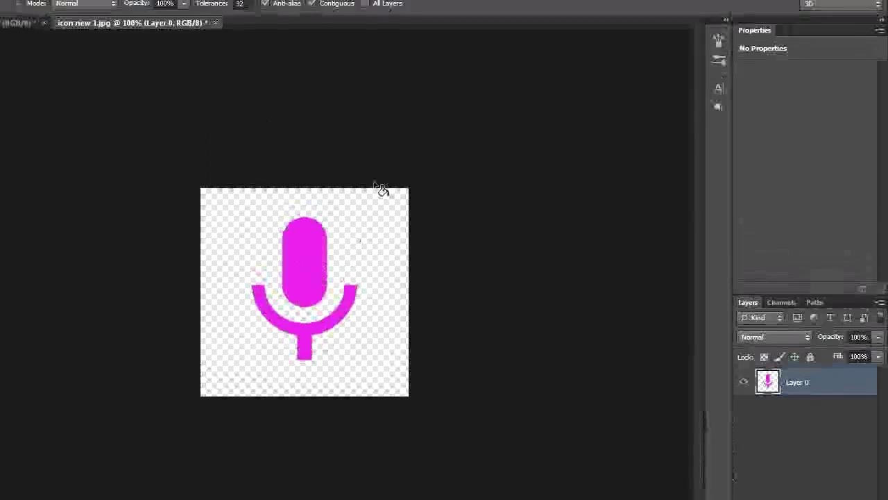